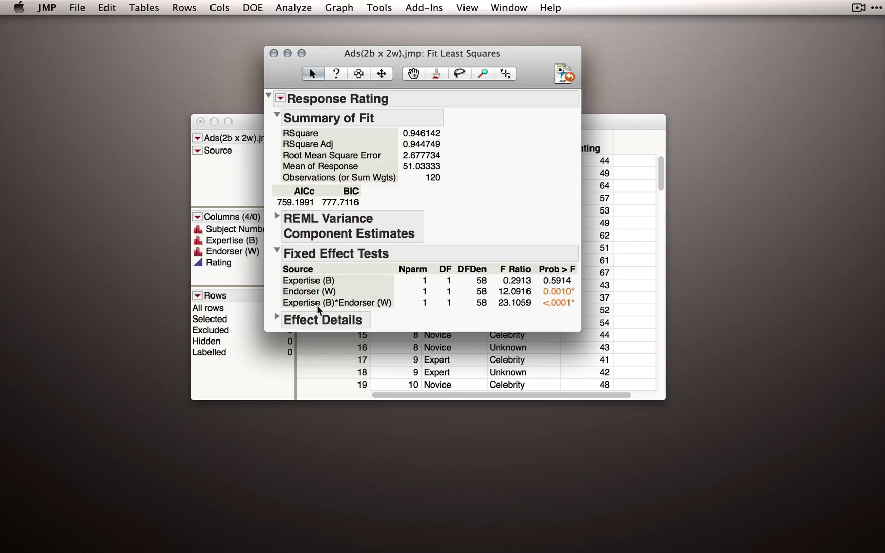
- Show the Effect Details means tables and add an LS Means Plot of Expert versus Novice for Expertise (B)
{"action": "left_click", "coordinate": [277, 317]}
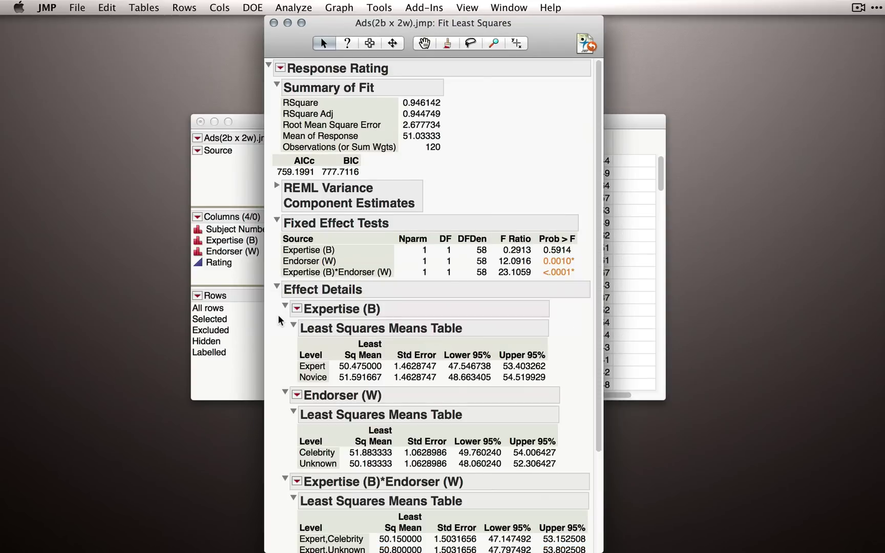
{"action": "left_click", "coordinate": [297, 308]}
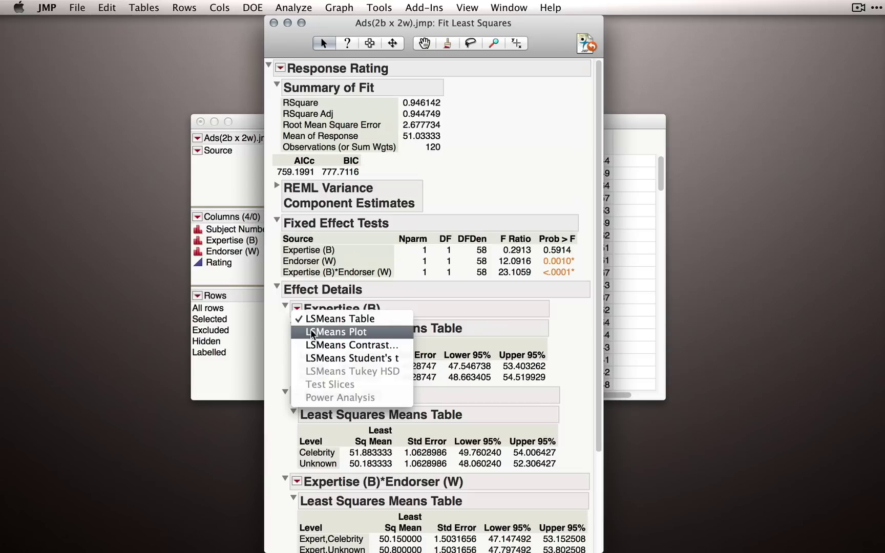
{"action": "left_click", "coordinate": [310, 331]}
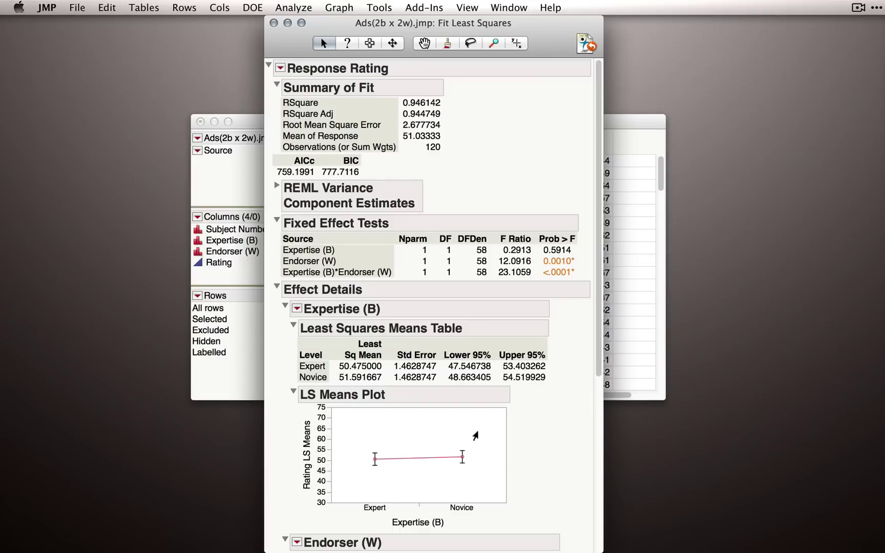
- Add an LS Means Plot comparing Celebrity and Unknown for Endorser (W)
{"action": "left_click_drag", "start_coordinate": [598, 244], "coordinate": [592, 416]}
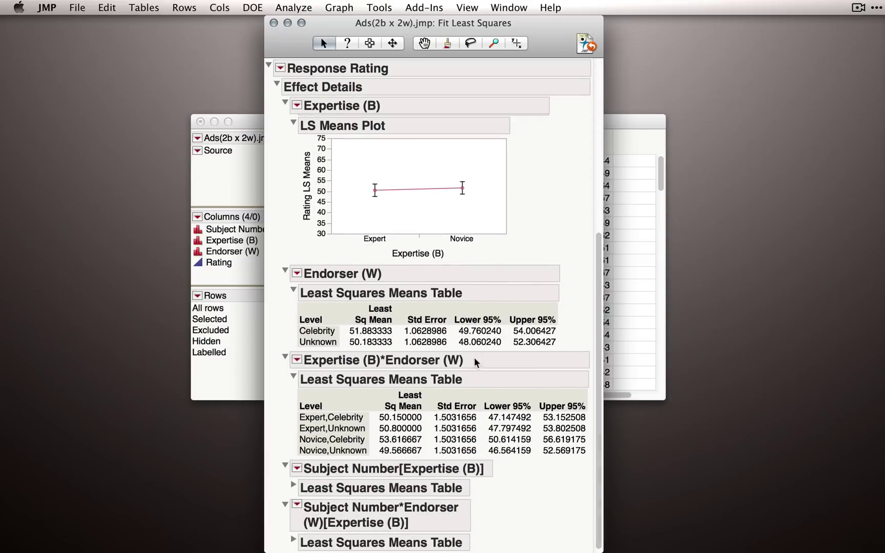
{"action": "left_click", "coordinate": [296, 272]}
{"action": "left_click", "coordinate": [324, 296]}
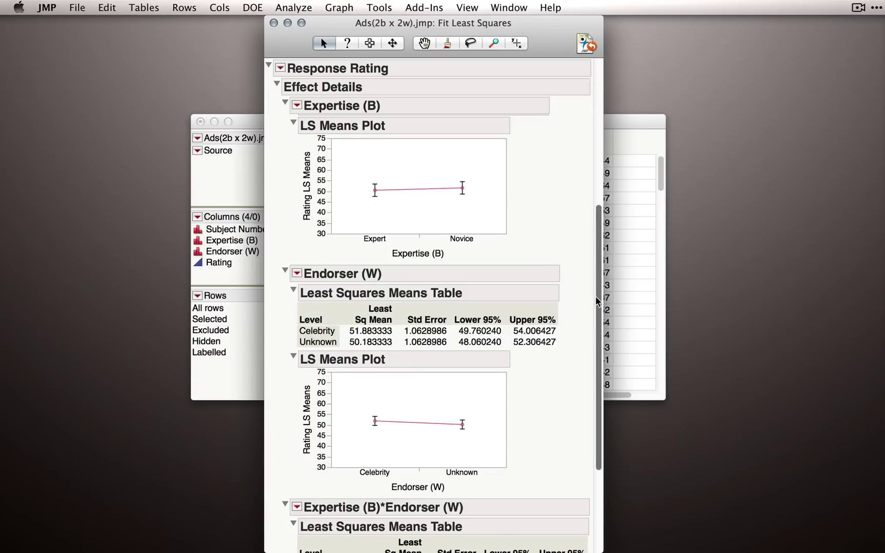
{"action": "scroll", "coordinate": [596, 300], "scroll_direction": "up", "scroll_amount": 5}
{"action": "scroll", "coordinate": [604, 219], "scroll_direction": "up", "scroll_amount": 2}
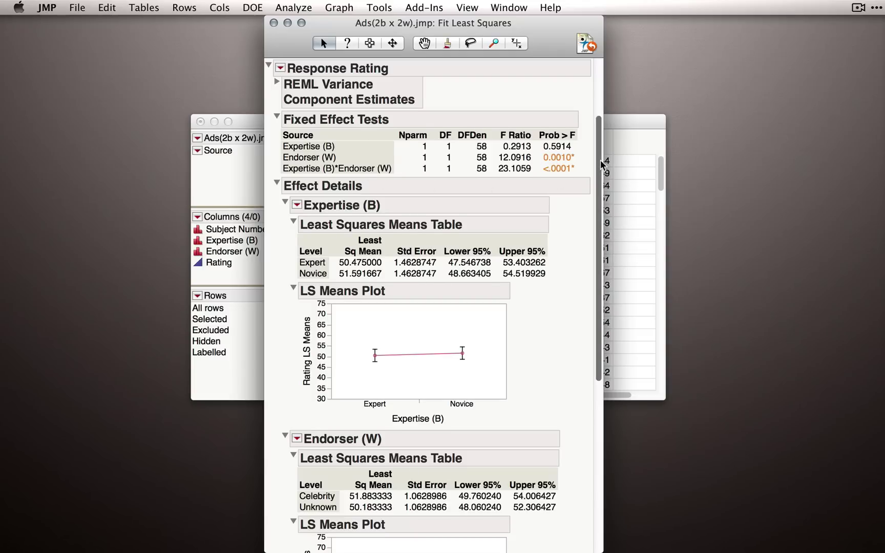
- Add an LS Means interaction plot for Expertise (B)*Endorser (W)
{"action": "left_click_drag", "start_coordinate": [599, 159], "coordinate": [598, 368]}
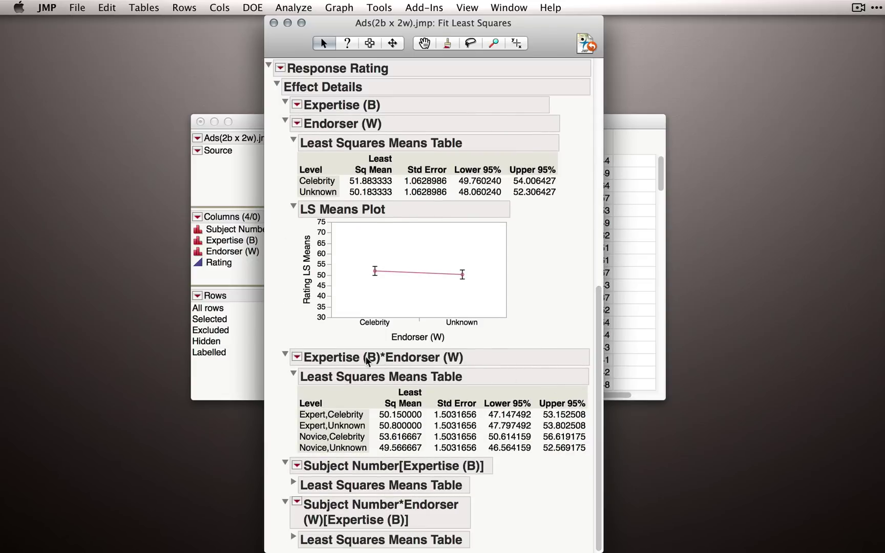
{"action": "left_click", "coordinate": [296, 357]}
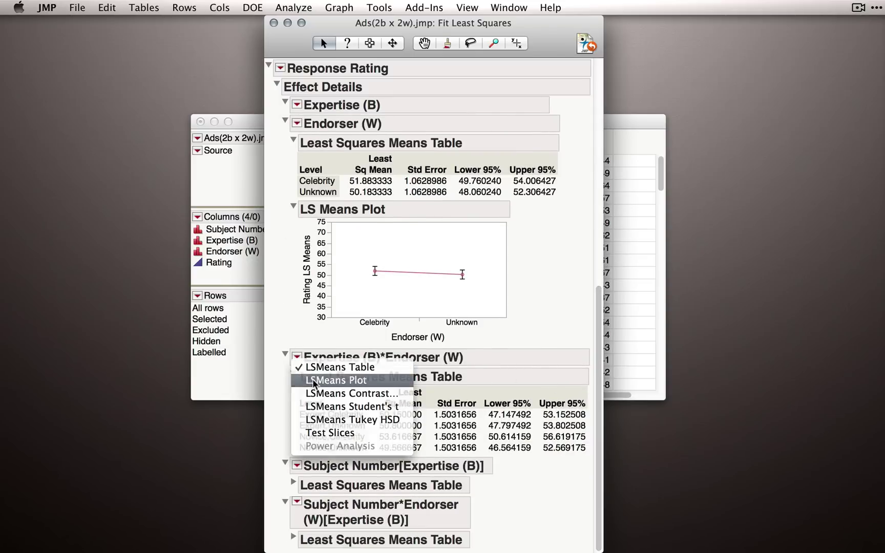
{"action": "left_click", "coordinate": [336, 380]}
- Enlarge the interaction plot and narrow its rating axis to about 47–55
{"action": "left_click_drag", "start_coordinate": [598, 288], "coordinate": [597, 355]}
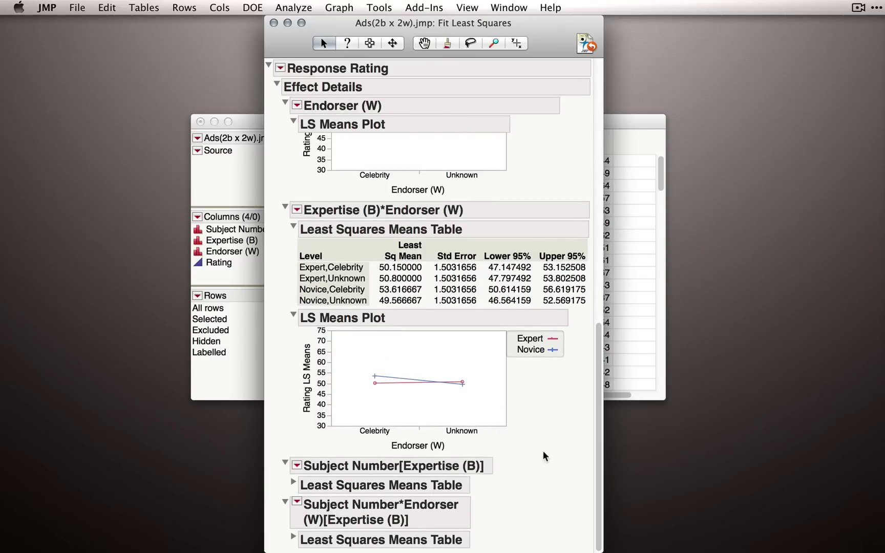
{"action": "left_click_drag", "start_coordinate": [507, 426], "coordinate": [569, 470]}
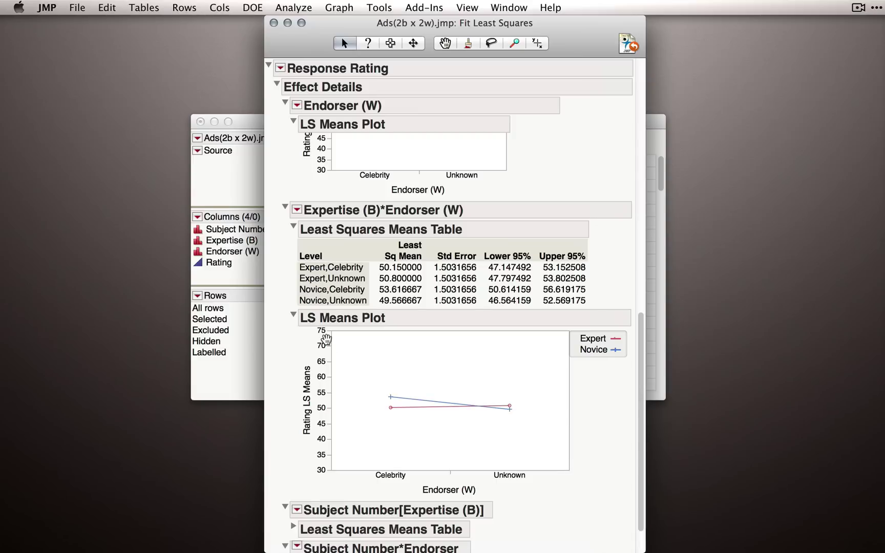
{"action": "left_click_drag", "start_coordinate": [327, 340], "coordinate": [339, 287]}
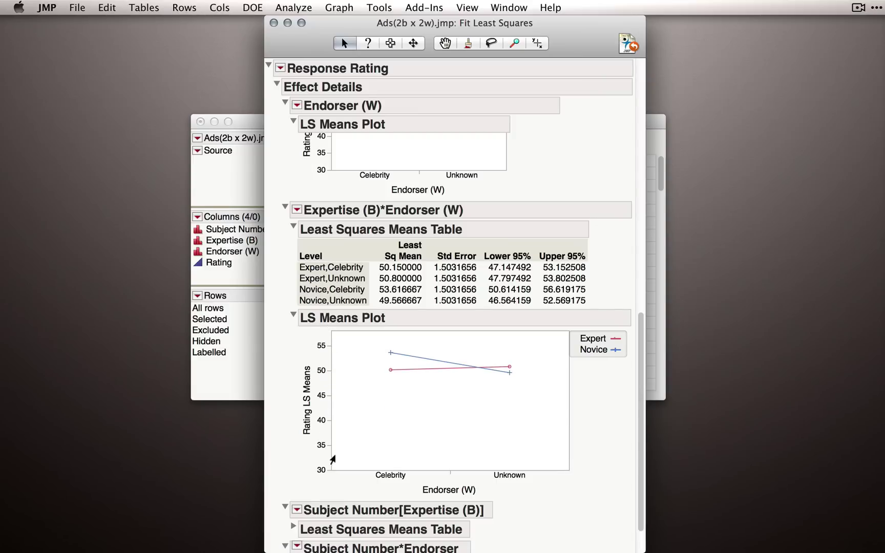
{"action": "left_click_drag", "start_coordinate": [326, 464], "coordinate": [328, 492]}
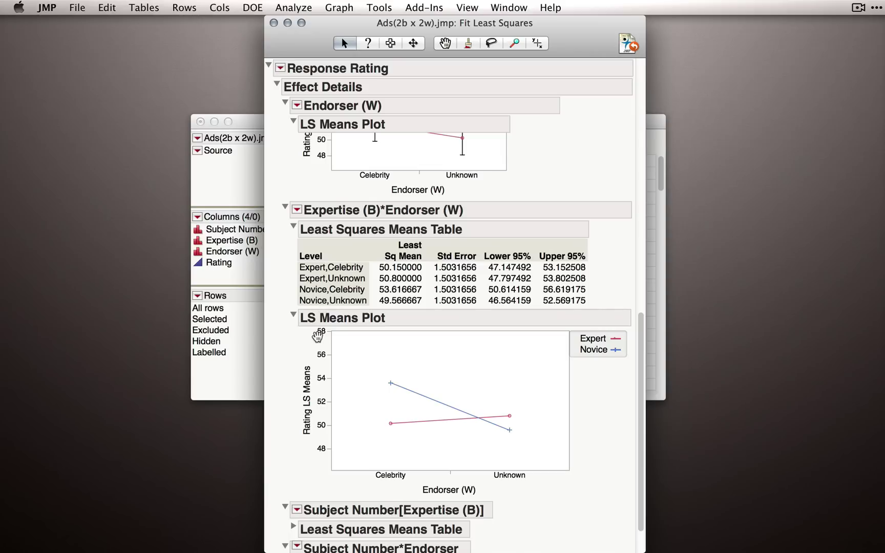
{"action": "left_click_drag", "start_coordinate": [317, 336], "coordinate": [319, 309]}
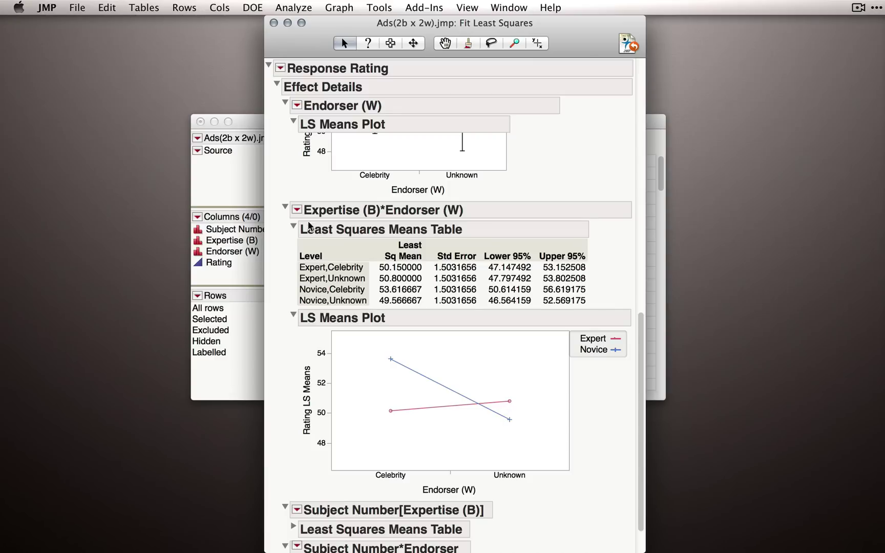
{"action": "left_click", "coordinate": [297, 210]}
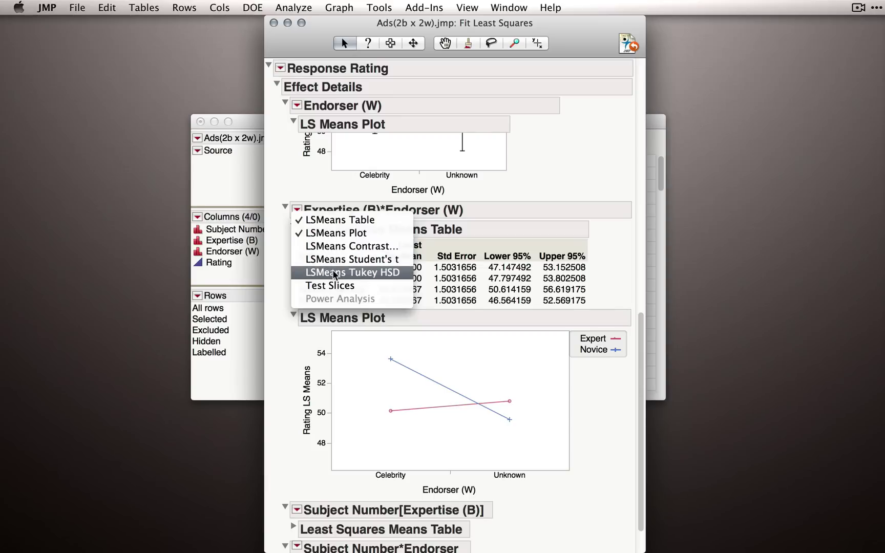
{"action": "left_click", "coordinate": [490, 346]}
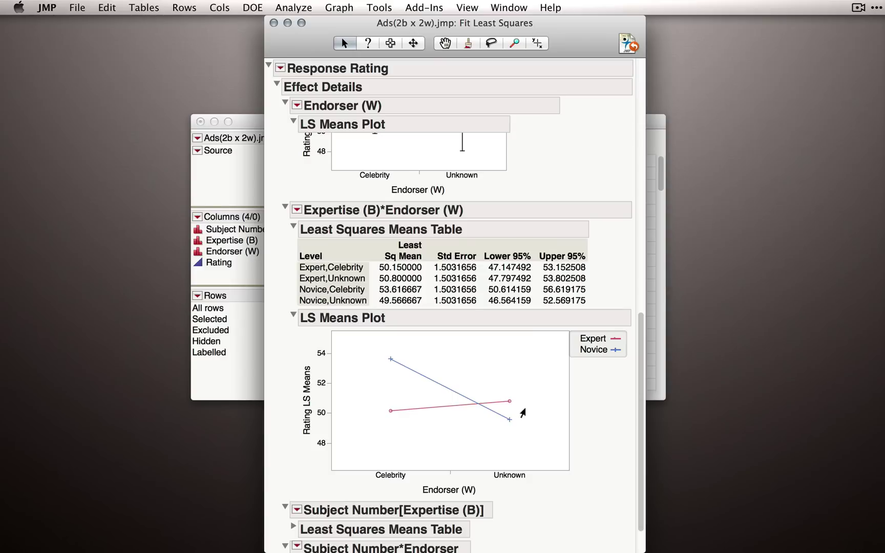
- Test an LSMeans contrast on the interaction with Expert,Celebrity weighted 1, giving F Ratio 0.8839, Prob > F 0.3510
{"action": "left_click", "coordinate": [297, 210]}
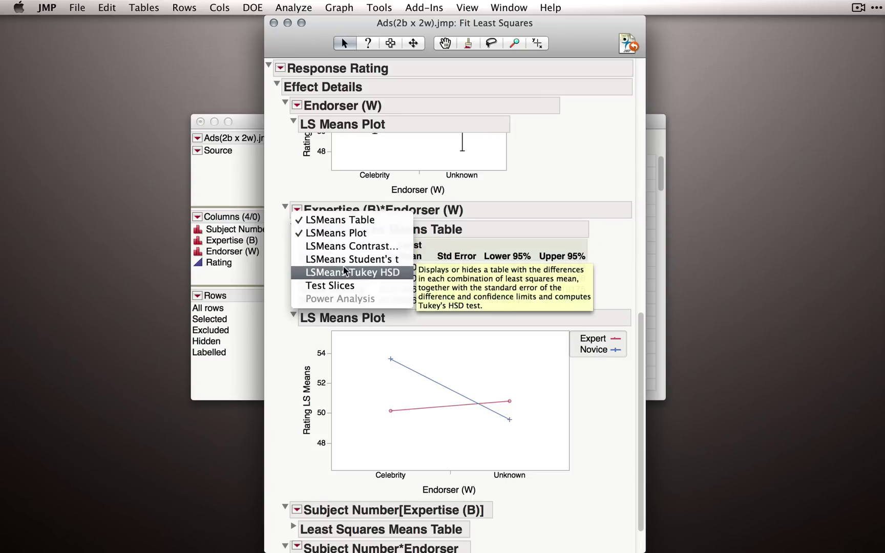
{"action": "left_click", "coordinate": [342, 246]}
{"action": "scroll", "coordinate": [367, 380], "scroll_direction": "down", "scroll_amount": 2}
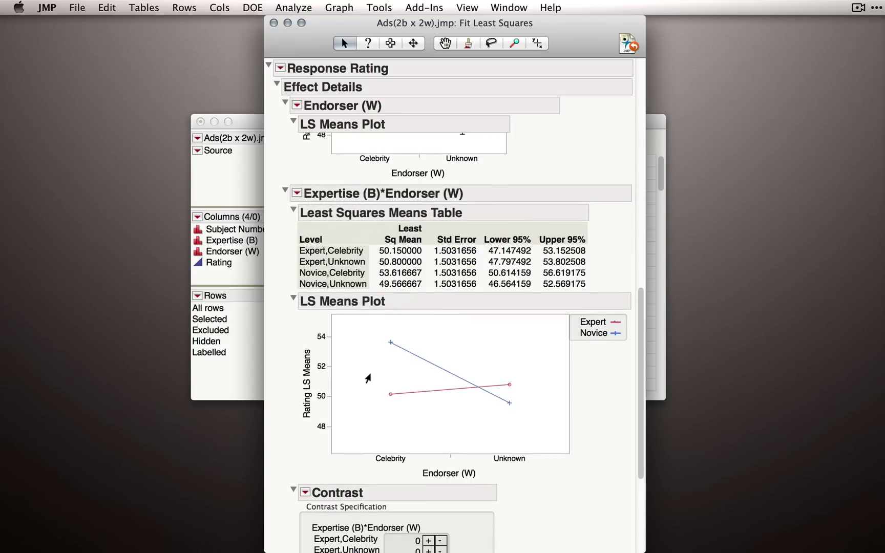
{"action": "scroll", "coordinate": [368, 380], "scroll_direction": "down", "scroll_amount": 2}
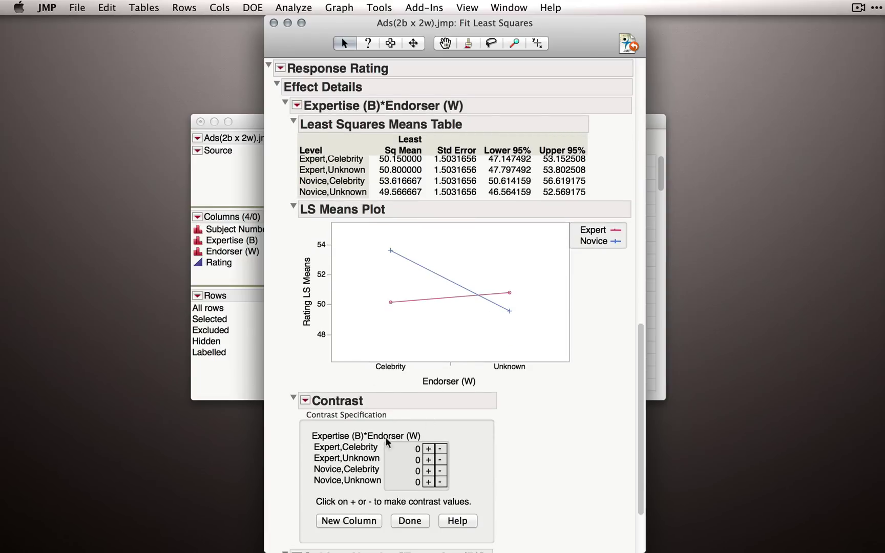
{"action": "left_click", "coordinate": [429, 448]}
{"action": "left_click", "coordinate": [416, 520]}
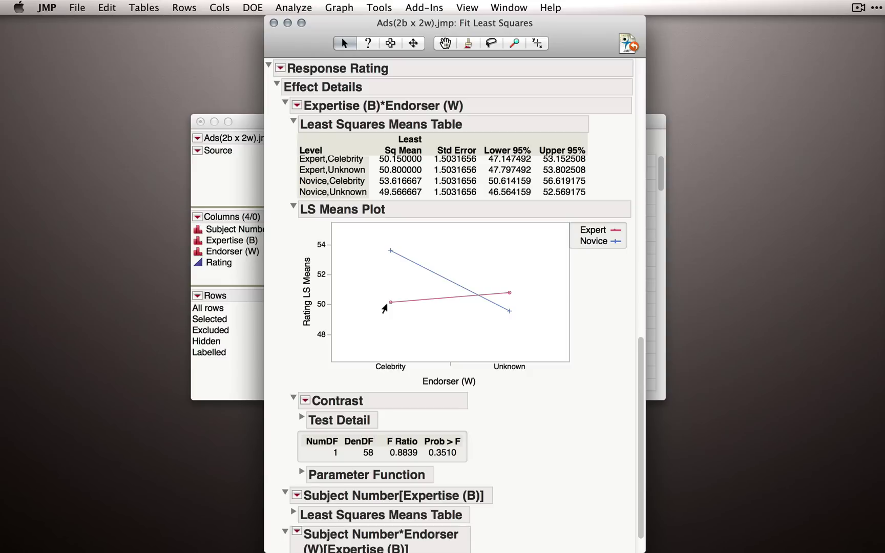
- Test a second contrast, Novice,Celebrity 1 versus Novice,Unknown −1, giving F Ratio 34.3136
{"action": "left_click", "coordinate": [296, 105]}
{"action": "left_click", "coordinate": [326, 142]}
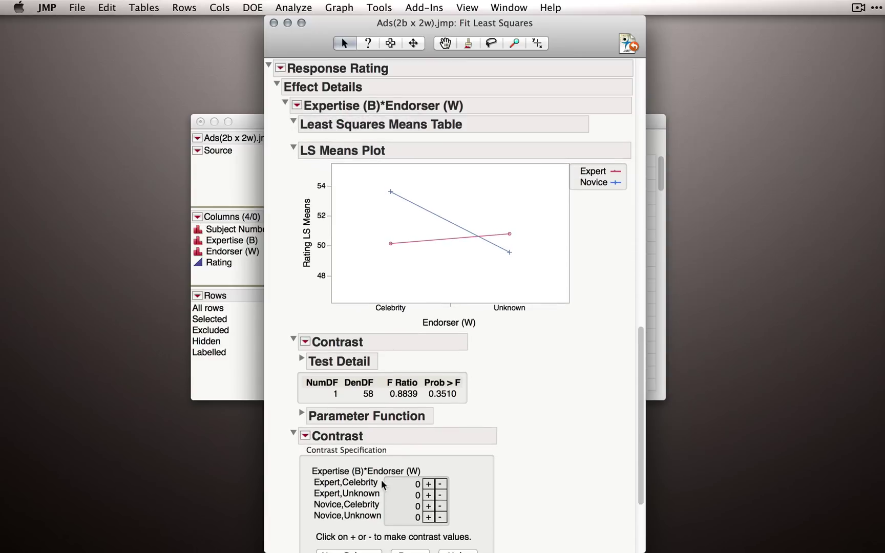
{"action": "left_click", "coordinate": [428, 506]}
{"action": "left_click", "coordinate": [443, 517]}
{"action": "scroll", "coordinate": [510, 347], "scroll_direction": "down", "scroll_amount": 1}
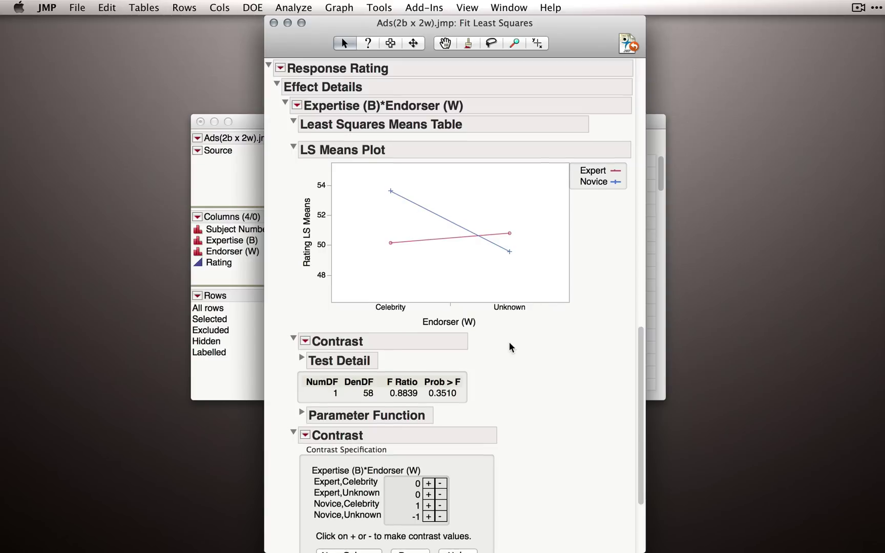
{"action": "scroll", "coordinate": [509, 341], "scroll_direction": "down", "scroll_amount": 2}
{"action": "left_click", "coordinate": [420, 526]}
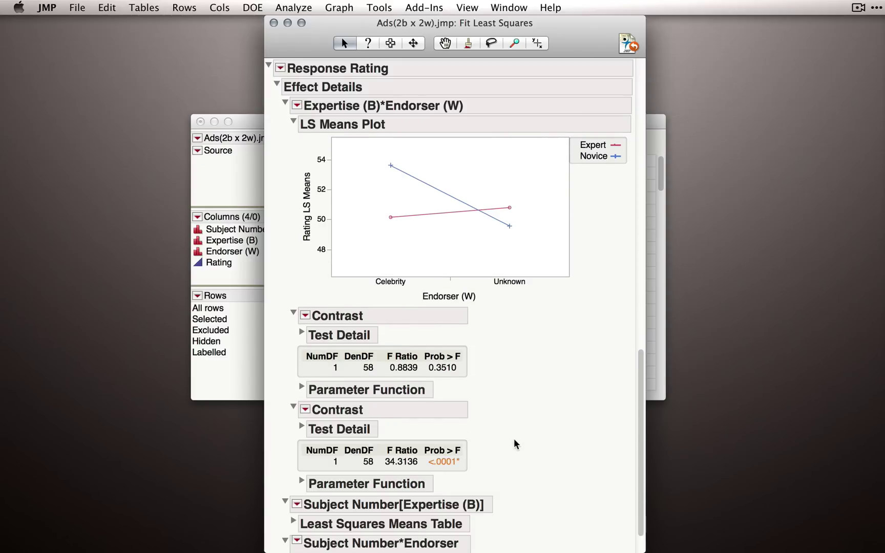